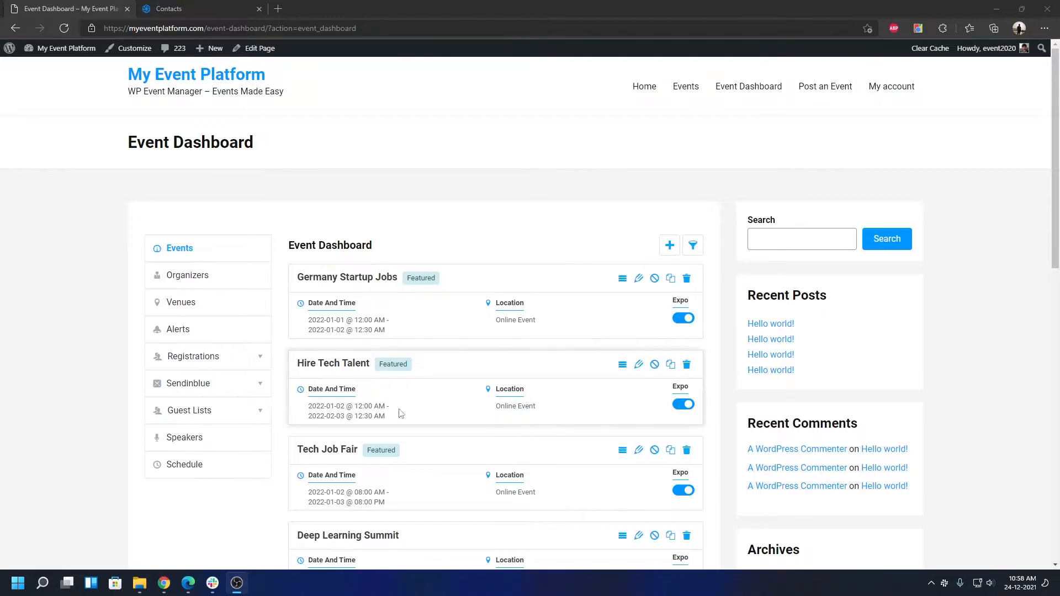
Set the Sendinblue synchronization type to Manual in the Sendinblue settings, save the setting, and return to the Events list.
click(195, 386)
click(193, 411)
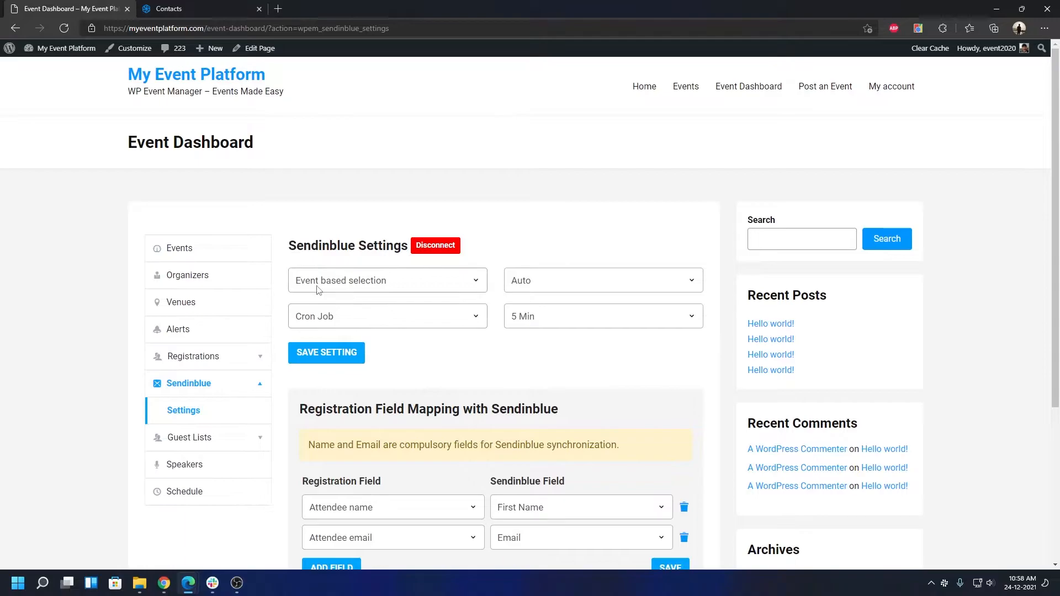
click(601, 288)
click(559, 329)
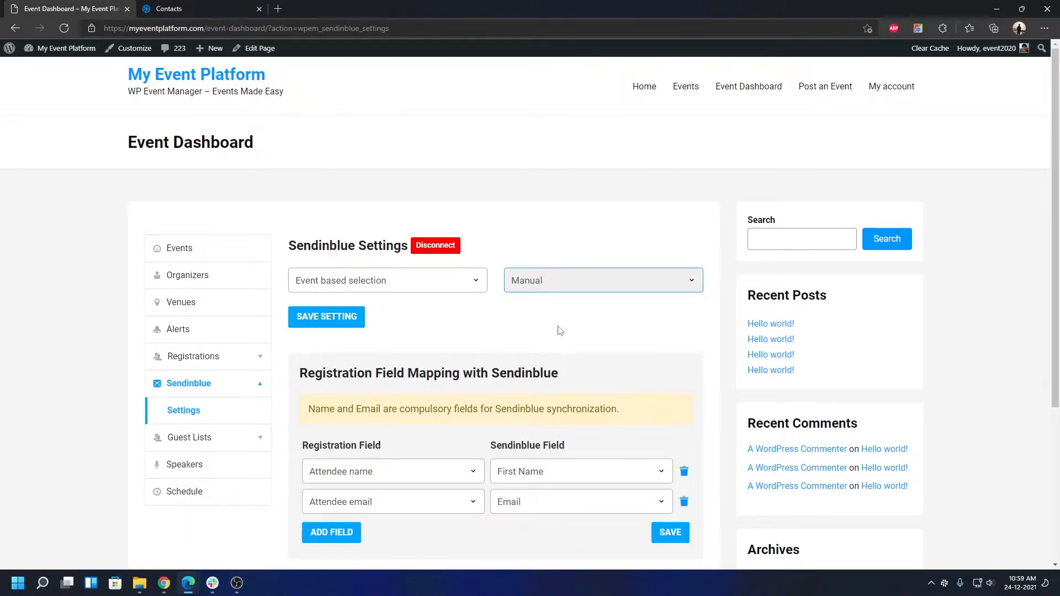
click(325, 318)
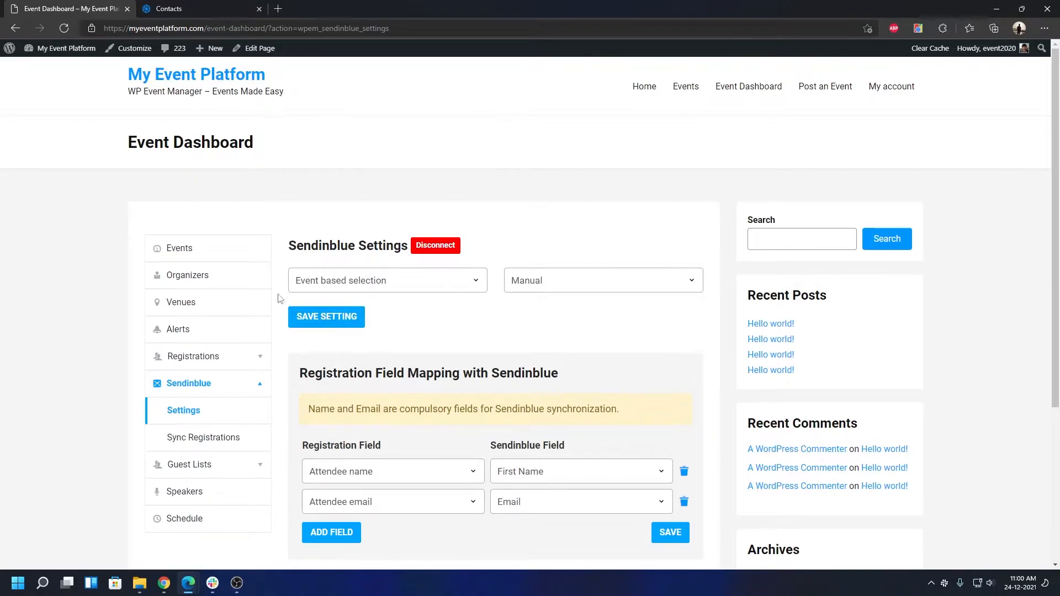
click(226, 259)
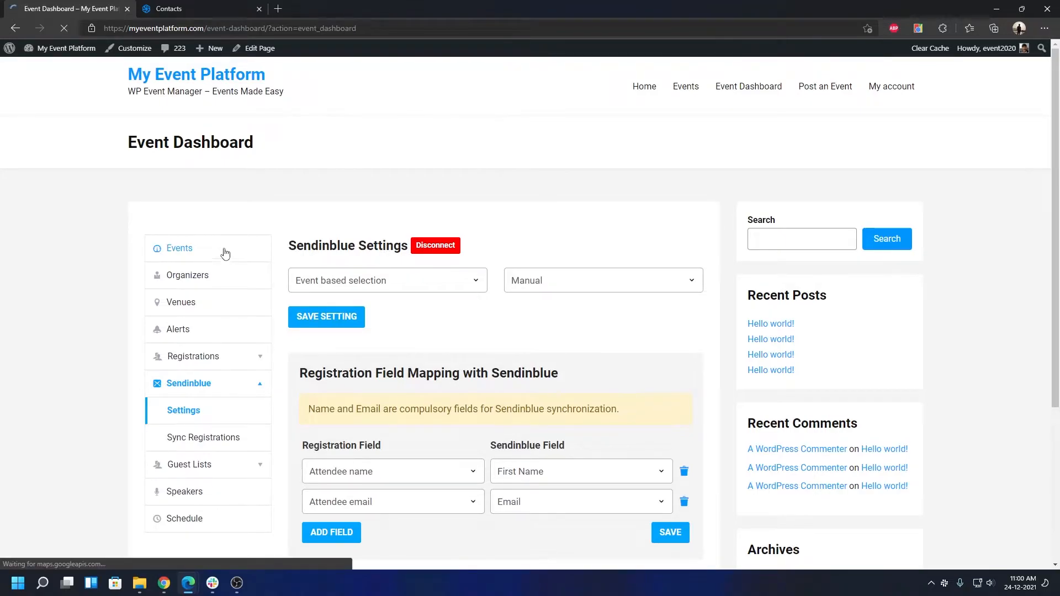
Switch to Sendinblue and create an empty contact list named Event 5.
click(206, 8)
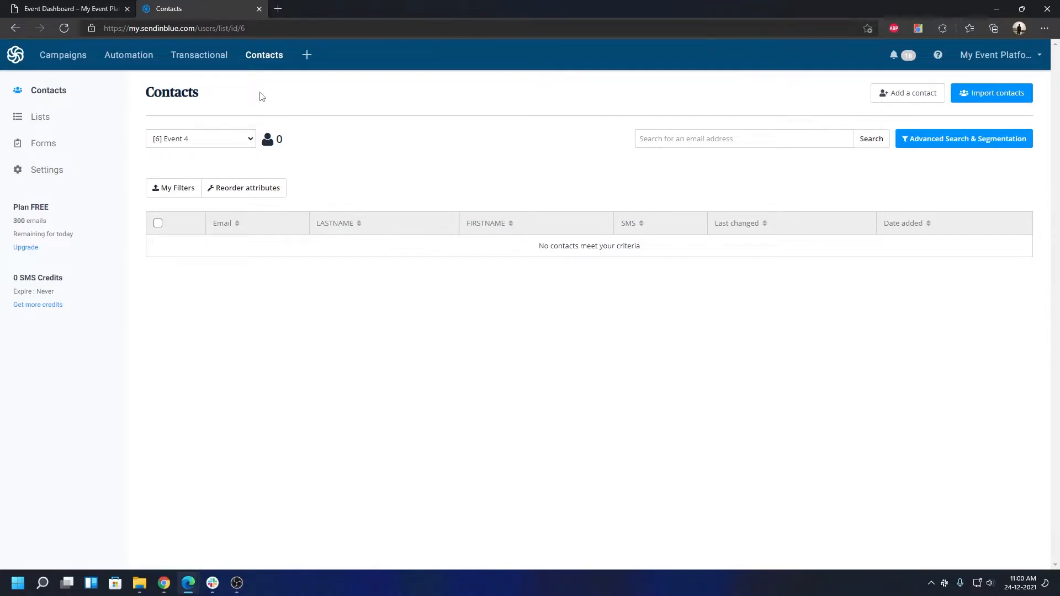
click(41, 117)
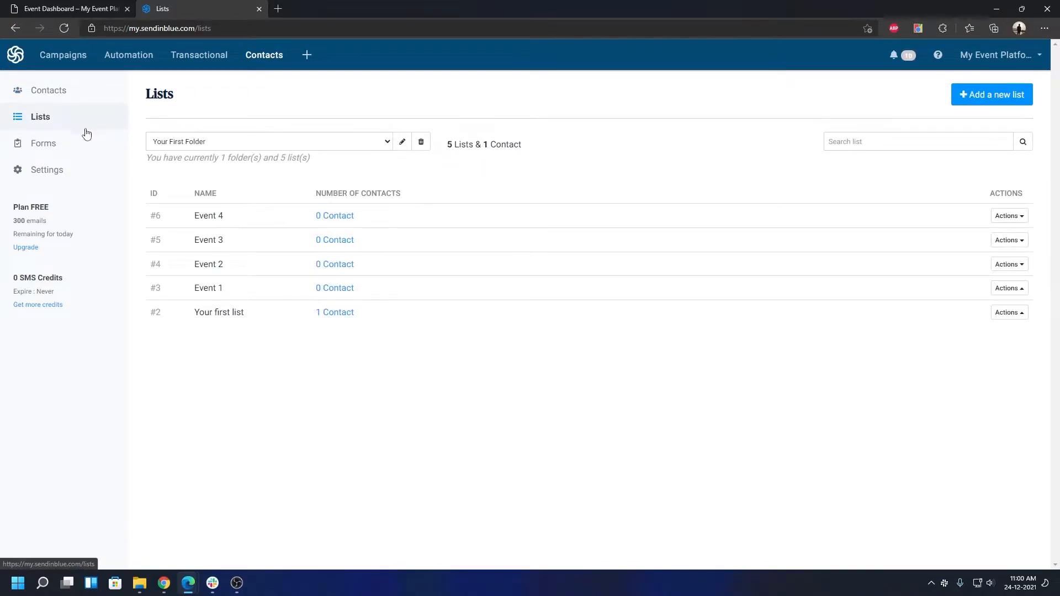
click(967, 96)
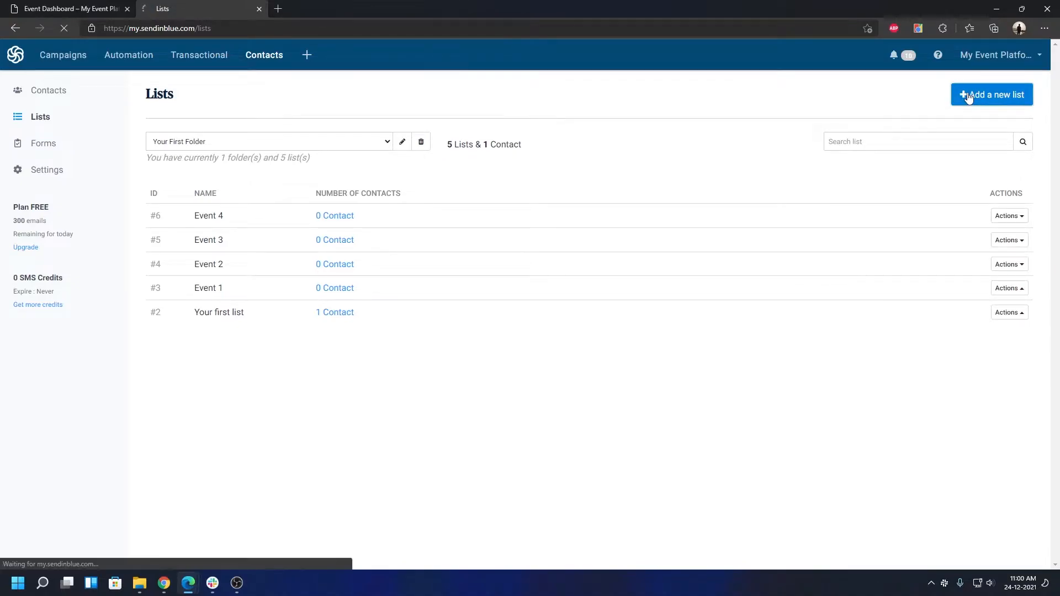
click(191, 185)
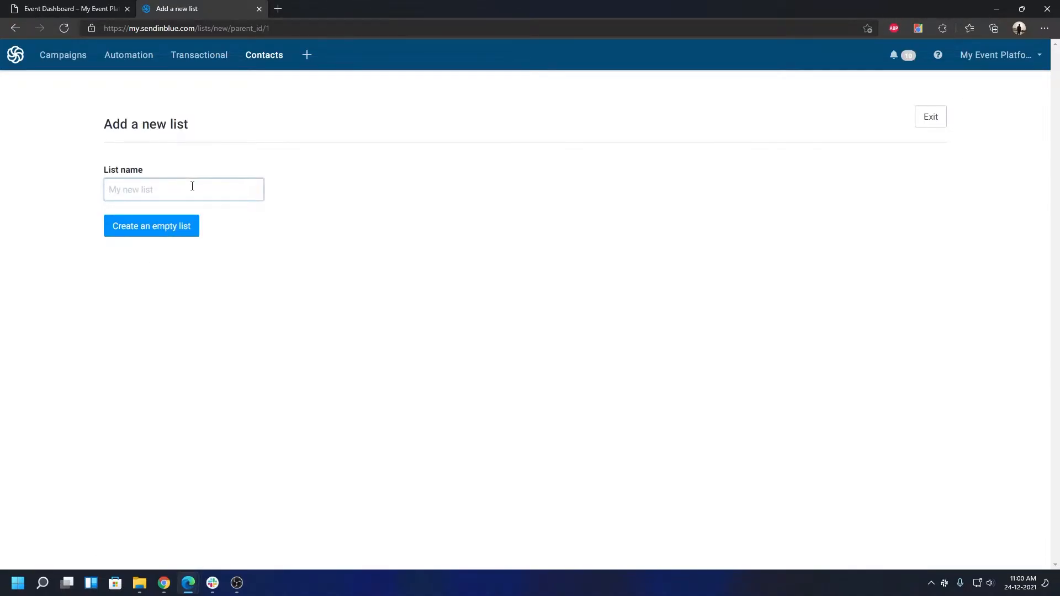
text(Event 5)
click(163, 226)
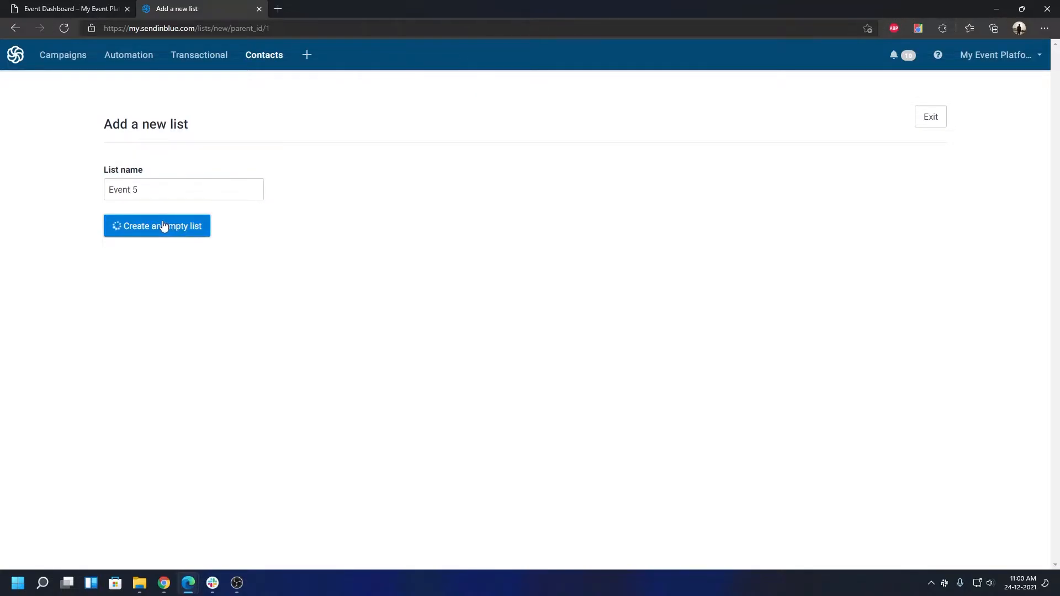
Switch back to the event dashboard and review the Sendinblue list options in the Germany Startup Jobs event details.
click(25, 6)
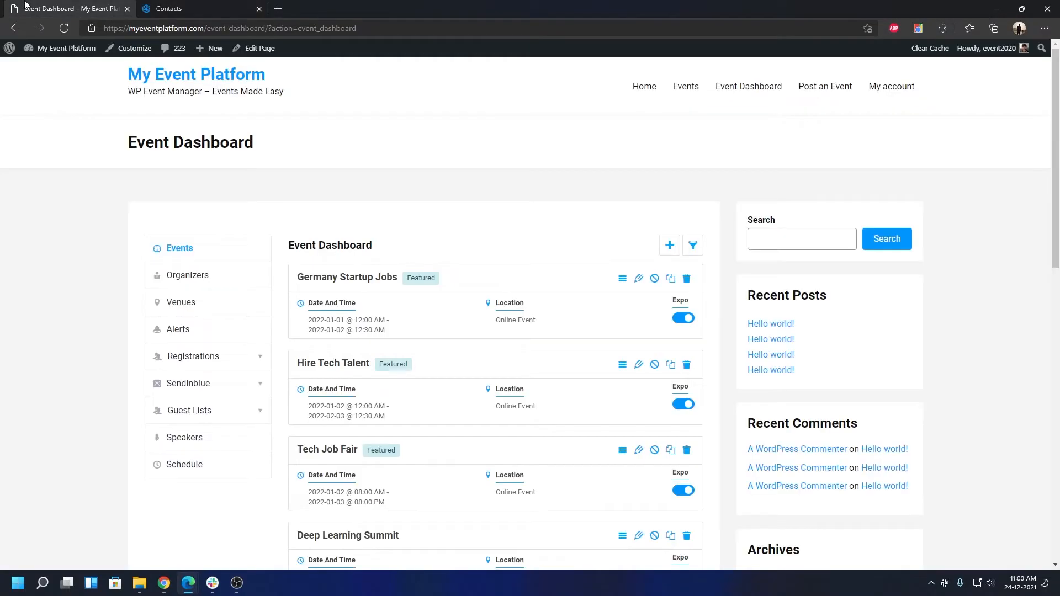
click(623, 281)
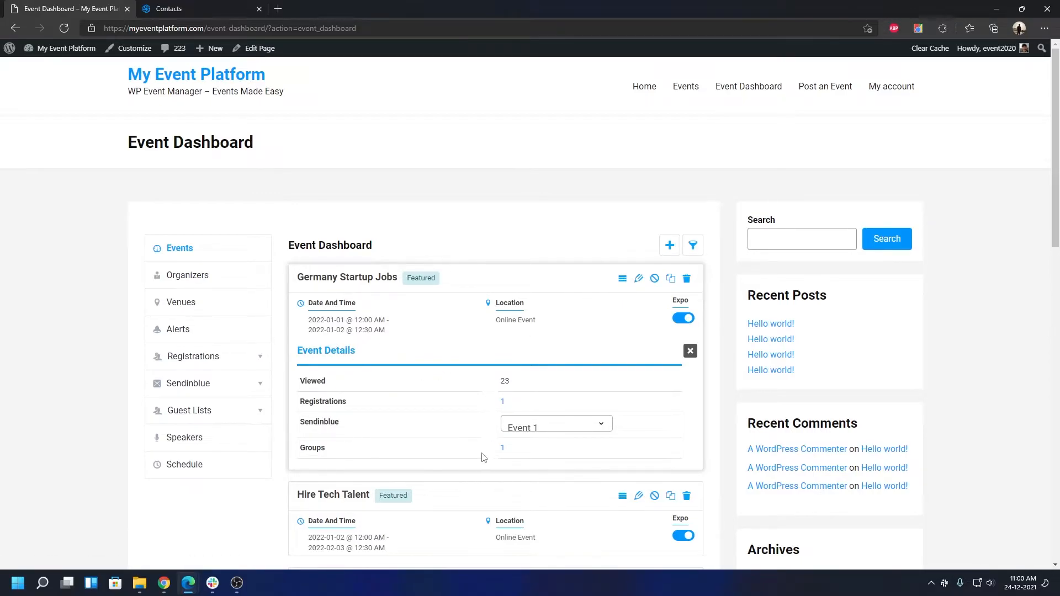
click(549, 429)
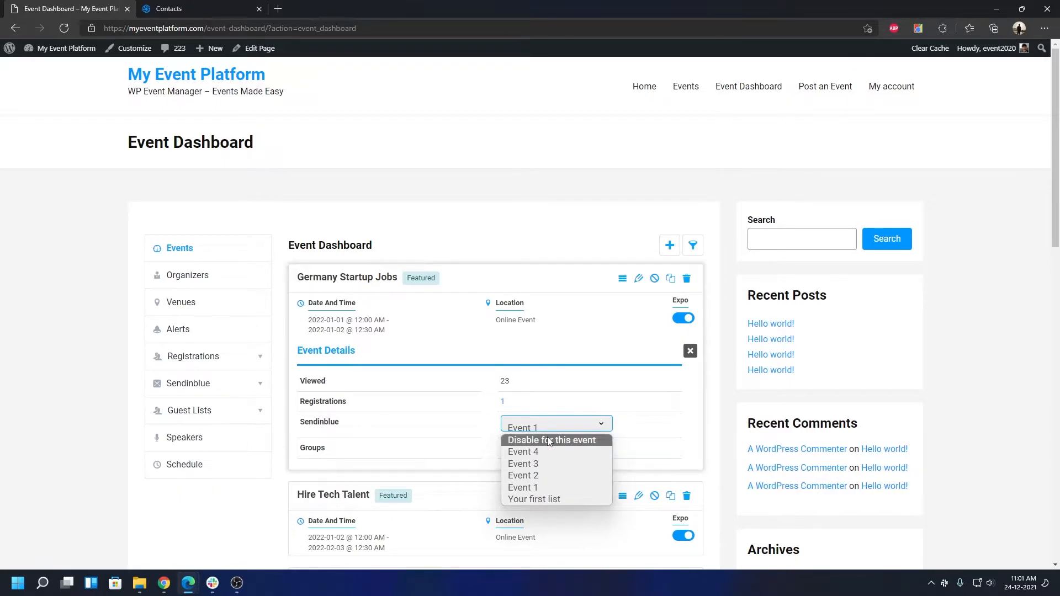
click(647, 418)
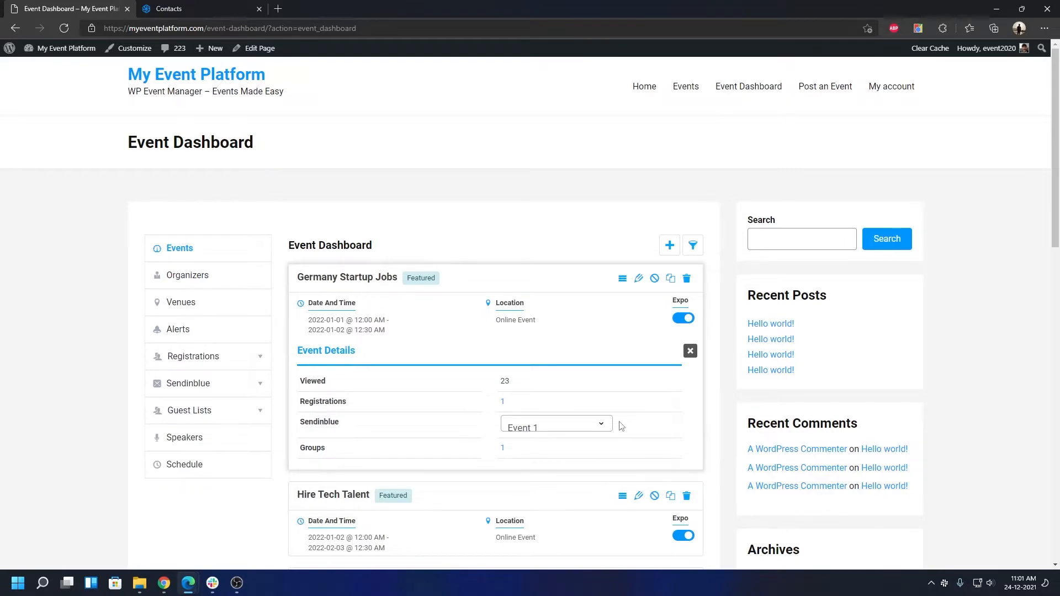
Disable Sendinblue for the Germany Startup Jobs event and reassign the event to the Event 1 list.
click(601, 423)
click(547, 441)
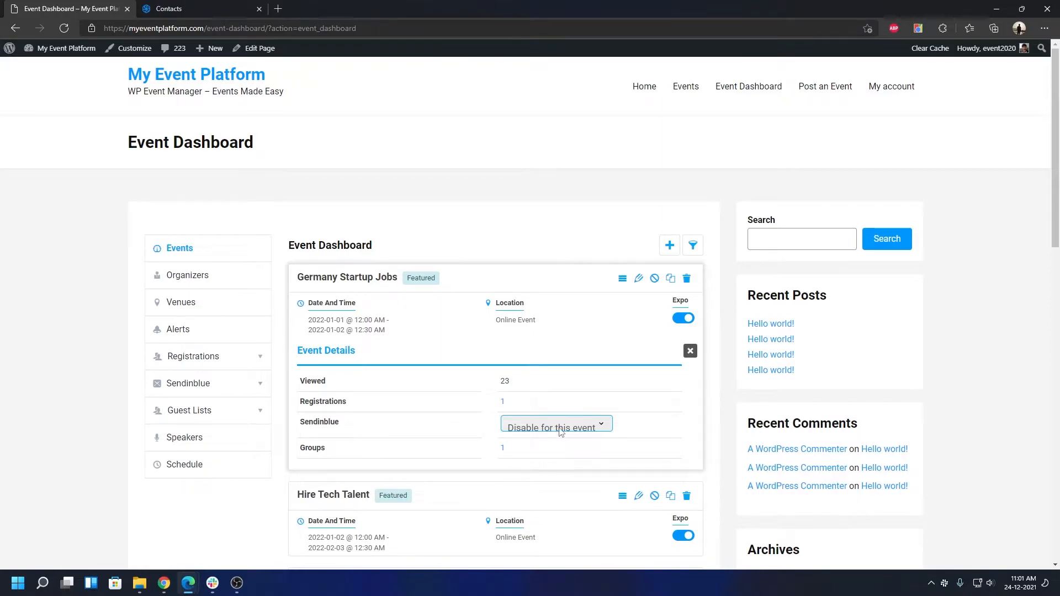
click(555, 429)
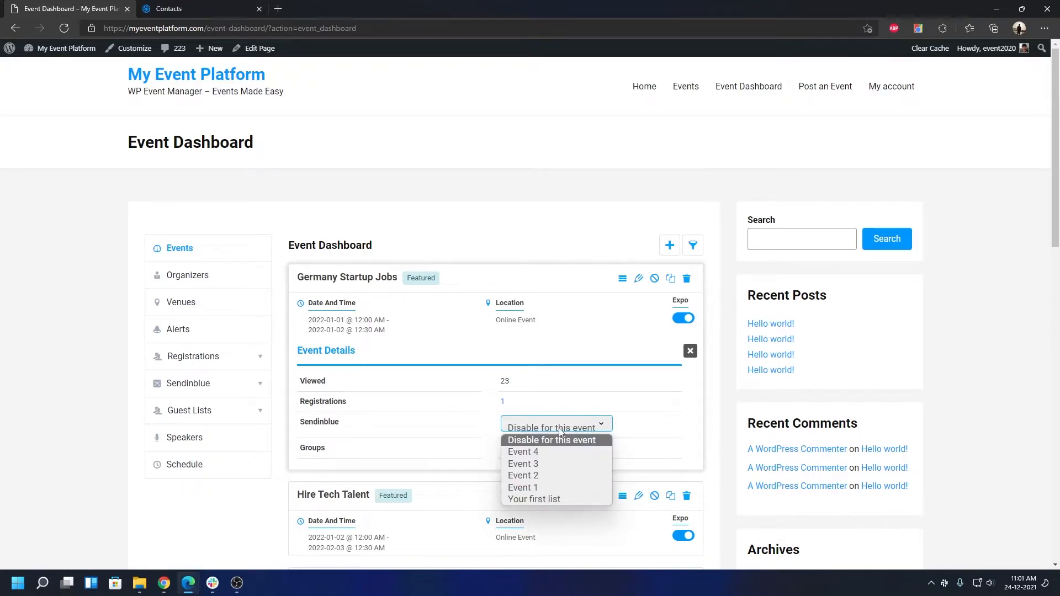
click(542, 488)
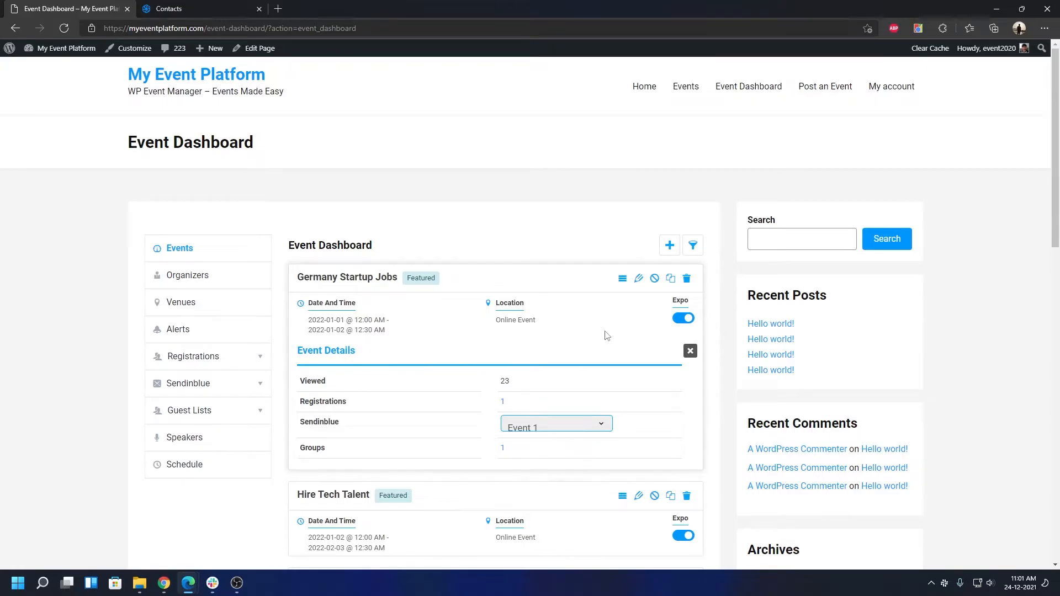
Expand the details of the Hire Tech Talent and Tech Job Fair events to check their assigned Sendinblue lists.
scroll(602, 320, down, 4)
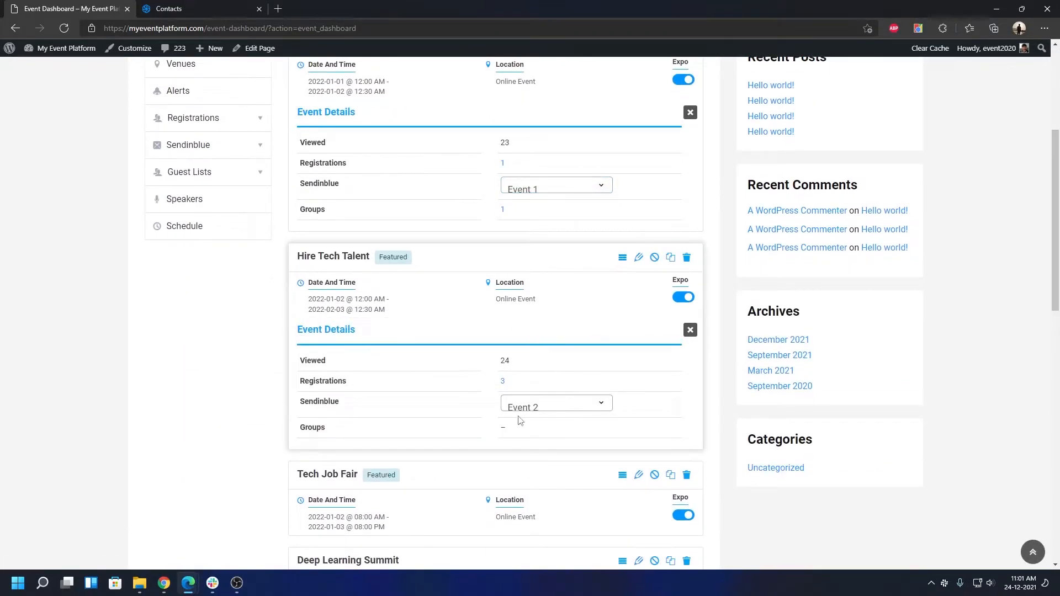
scroll(603, 433, down, 3)
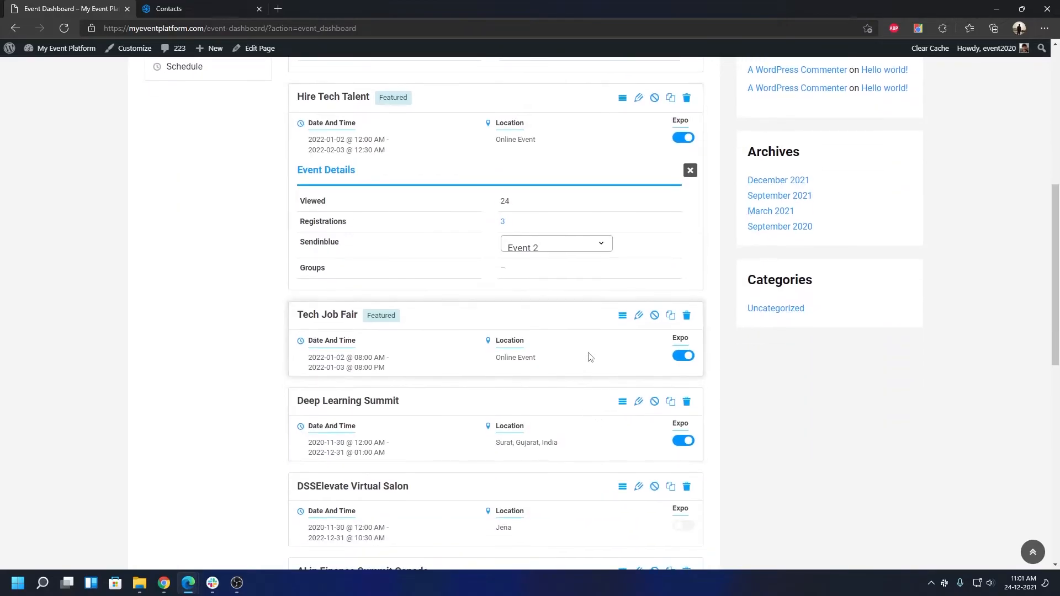
click(622, 315)
Expand the Deep Learning Summit event details and assign the event to the Sendinblue list Event 4.
scroll(589, 346, down, 5)
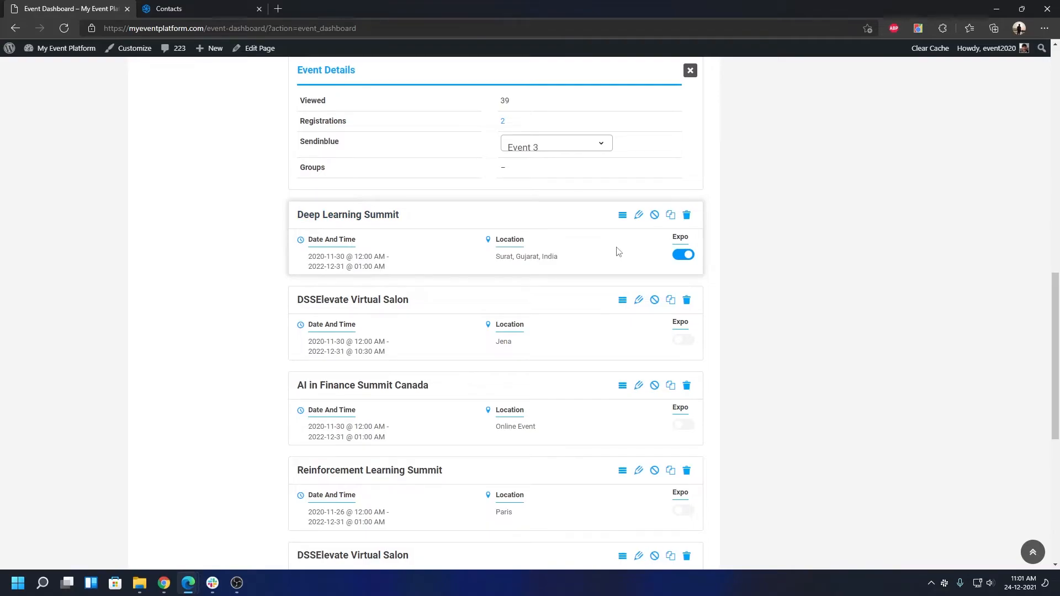
click(622, 215)
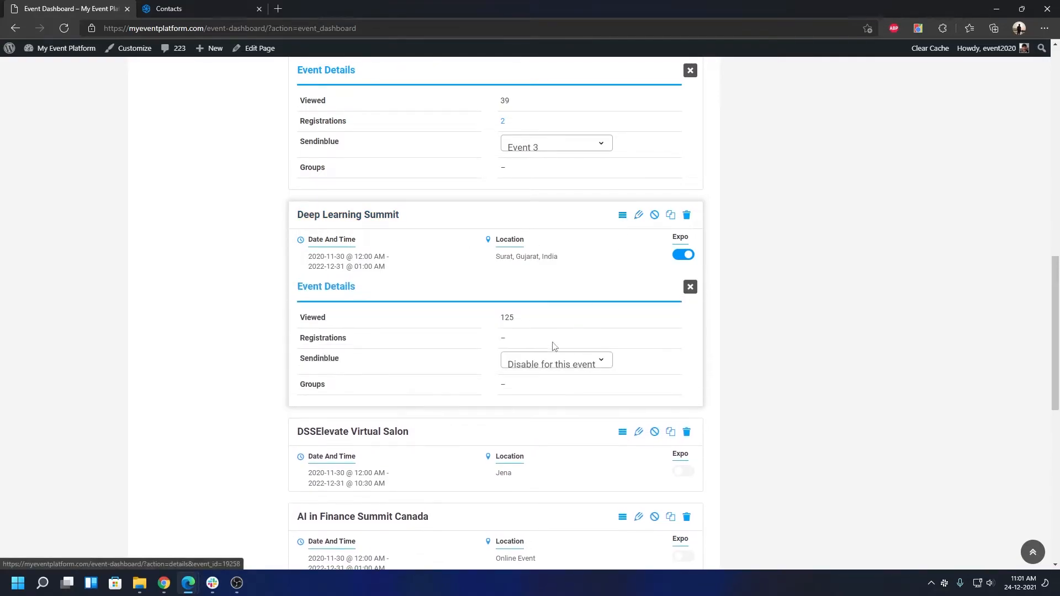
click(570, 367)
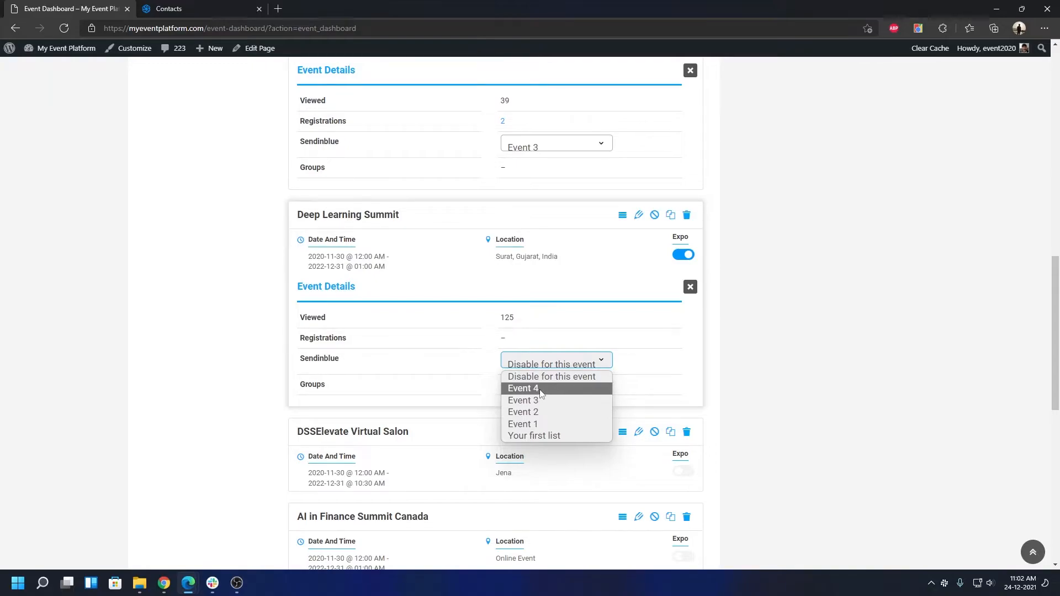
click(541, 388)
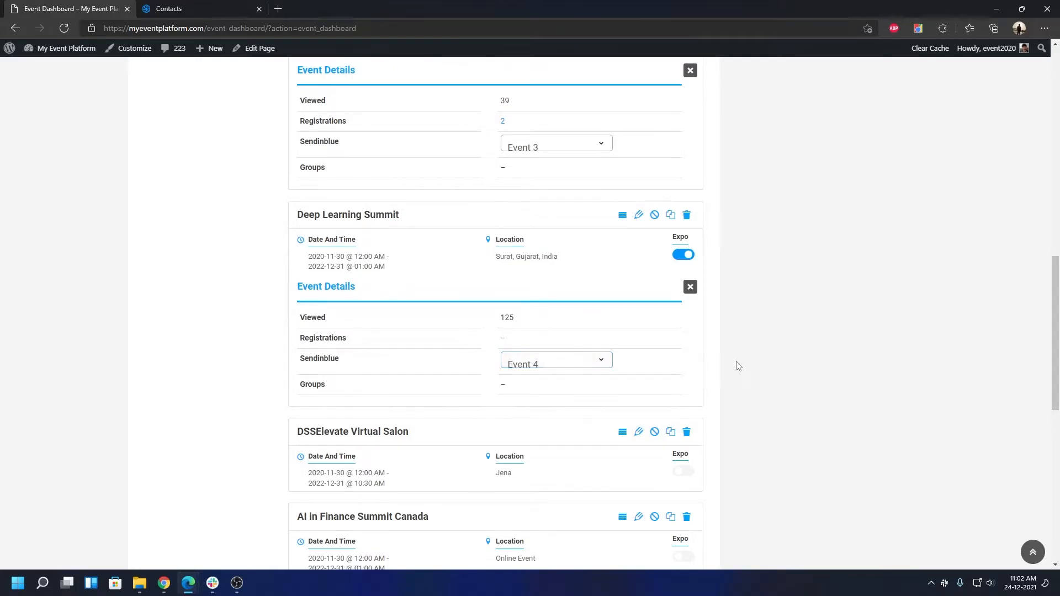
Open the Sendinblue registration sync page and filter the attendees by the Germany Startup Jobs event.
scroll(737, 366, up, 15)
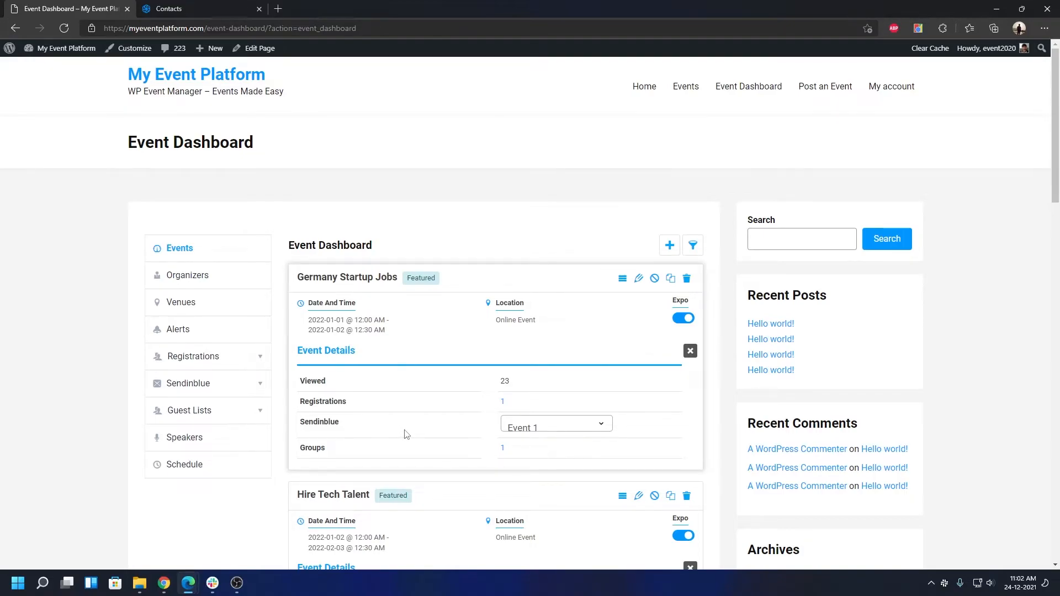
click(223, 384)
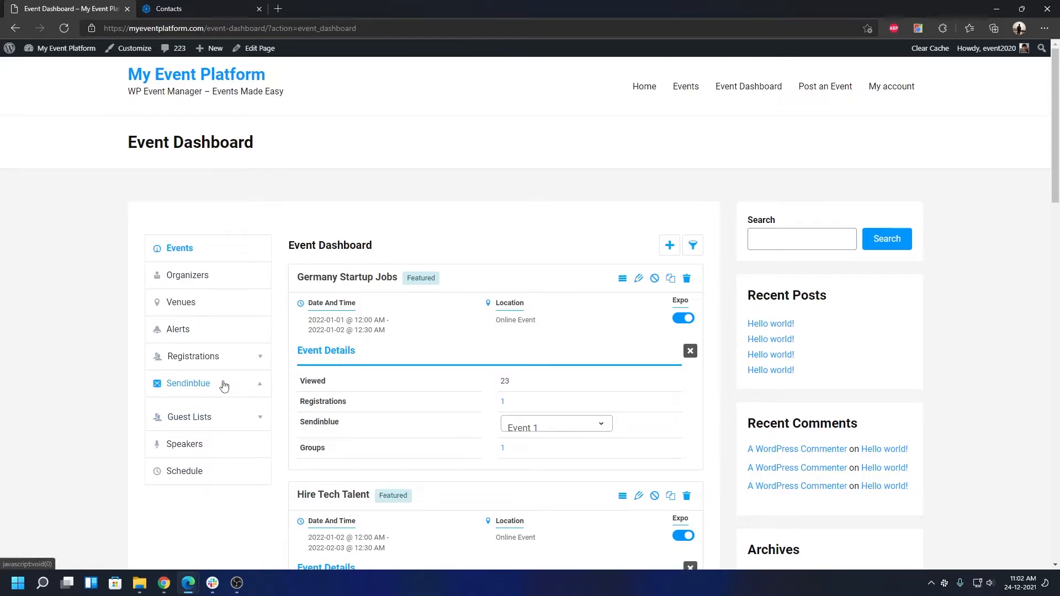
click(201, 438)
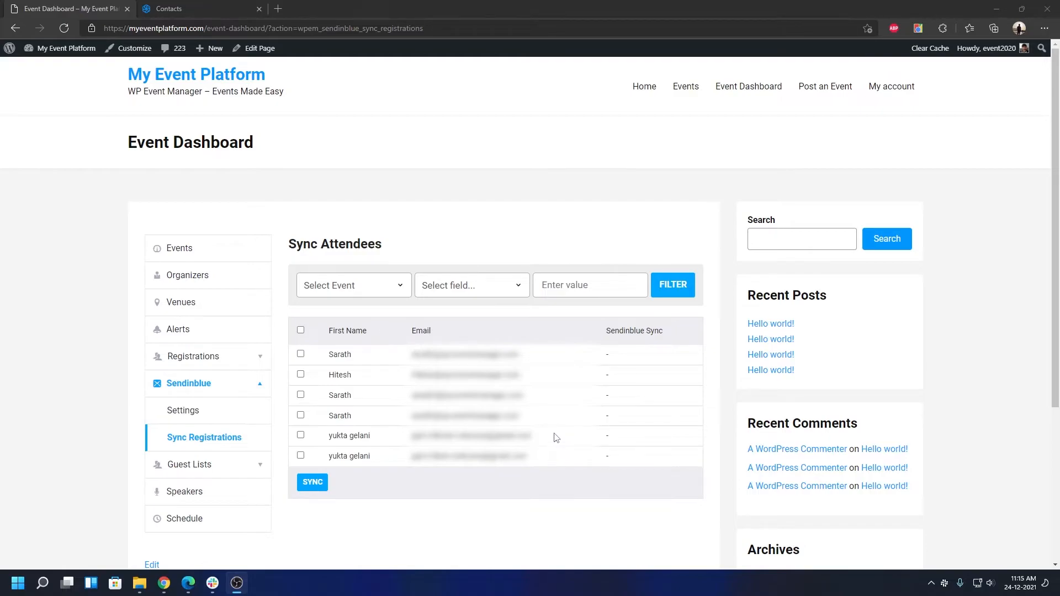
click(377, 290)
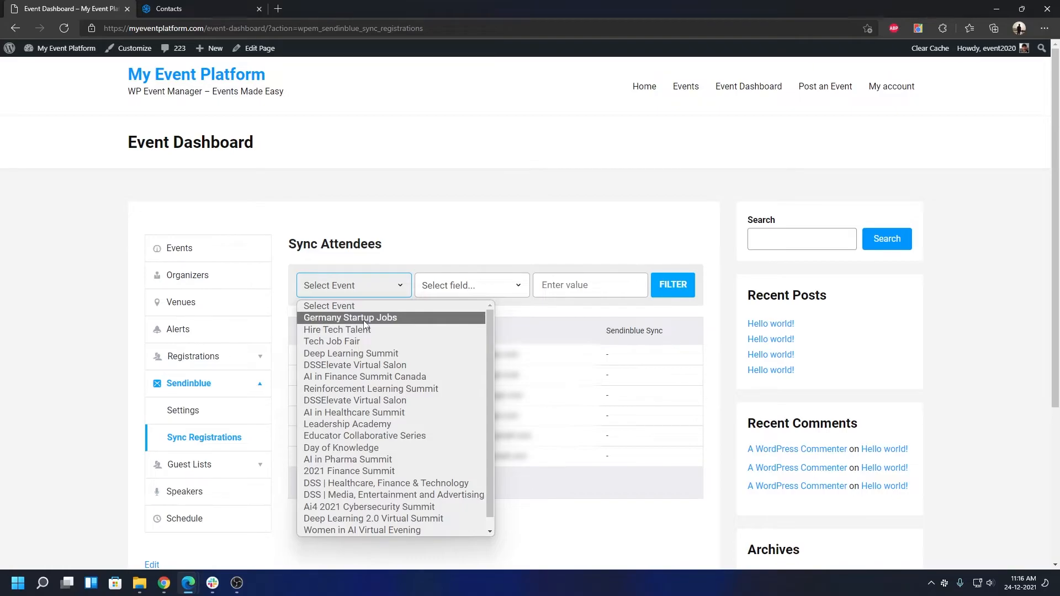
click(365, 320)
click(659, 292)
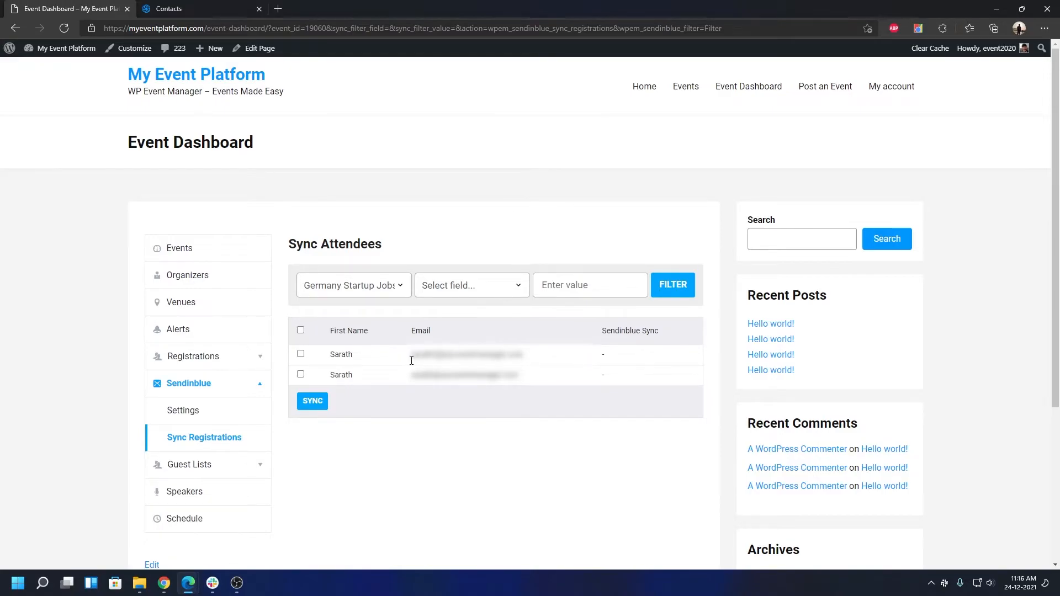
Select all Germany Startup Jobs attendees, sync them with Sendinblue, and check their sync status.
click(300, 330)
click(320, 408)
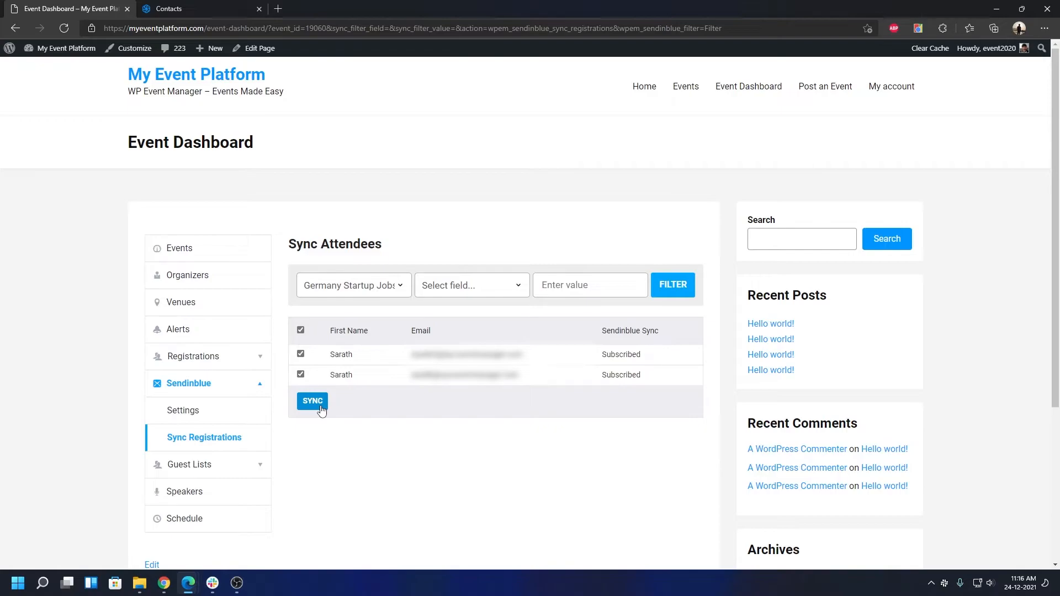
double_click(623, 354)
click(625, 370)
Switch to Sendinblue and examine the synced contacts in the Event 1 list.
click(192, 6)
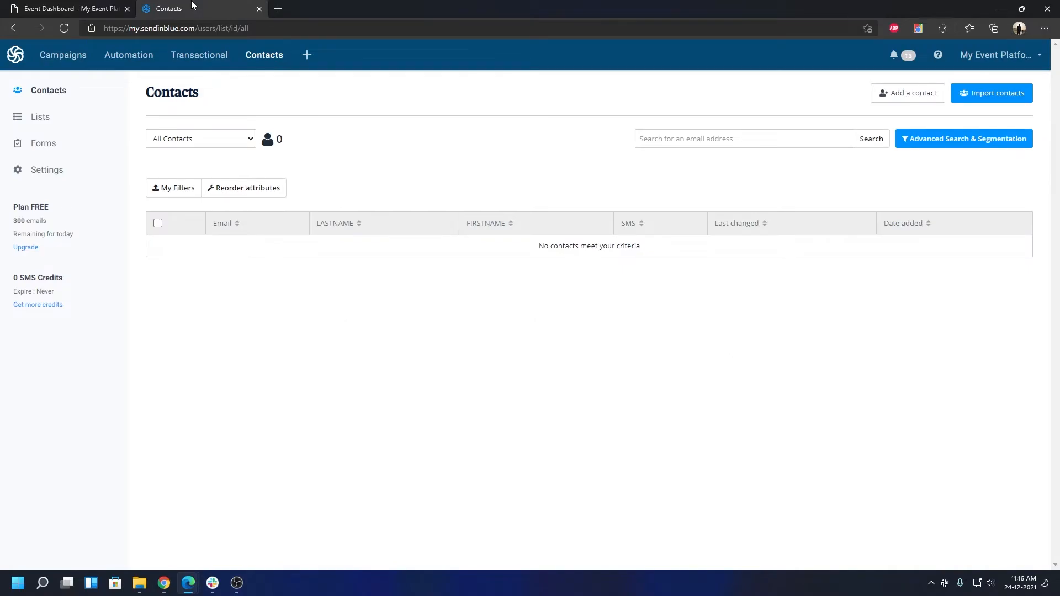
click(232, 145)
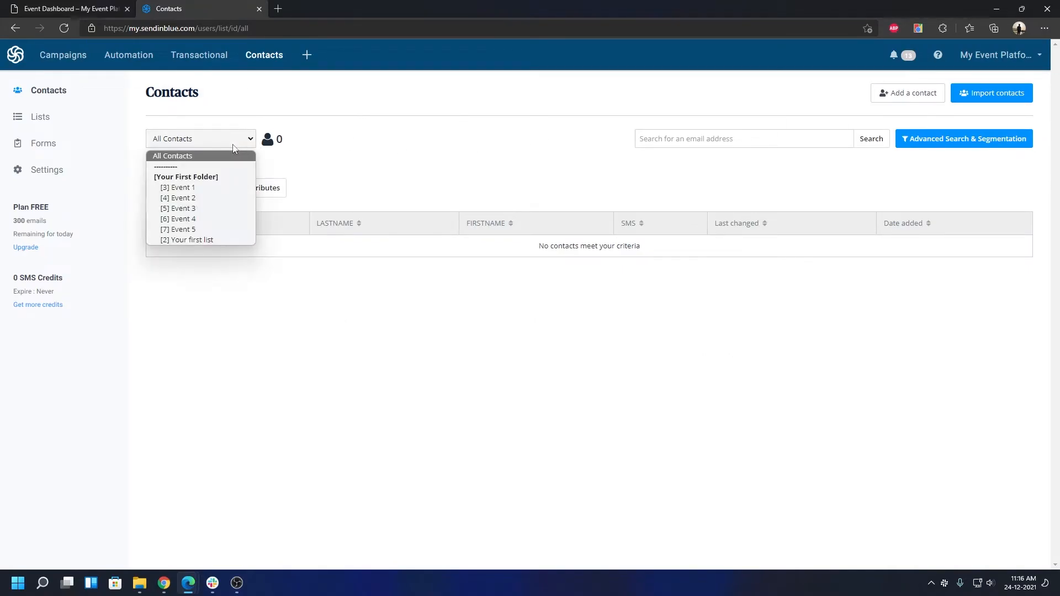
click(211, 188)
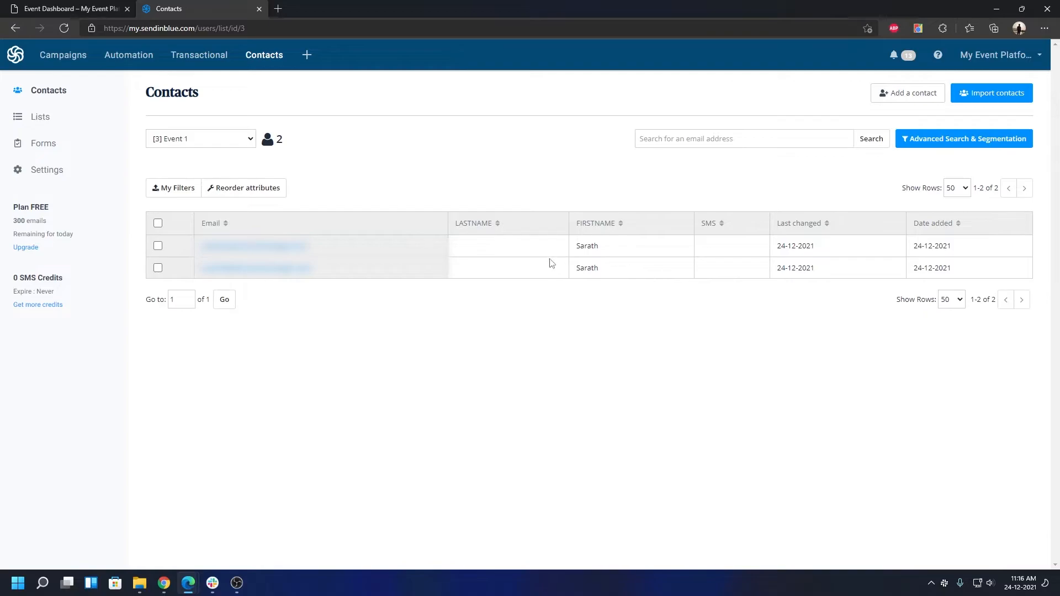
drag(575, 253, 403, 262)
click(326, 250)
Switch back to the event dashboard, filter the attendees by Hire Tech Talent, and sync all of them with Sendinblue.
click(61, 8)
click(357, 286)
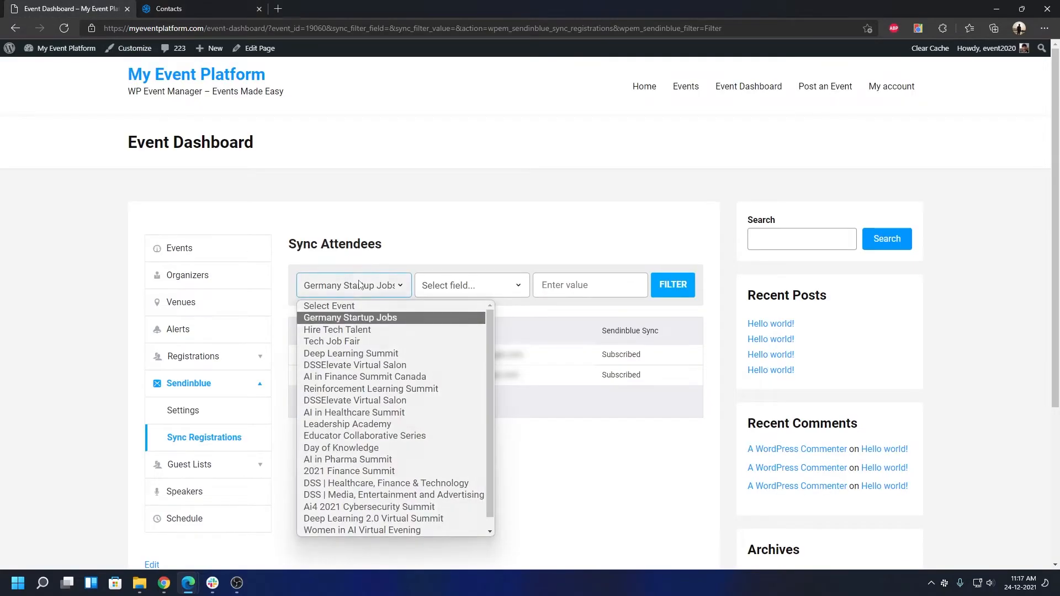
click(358, 330)
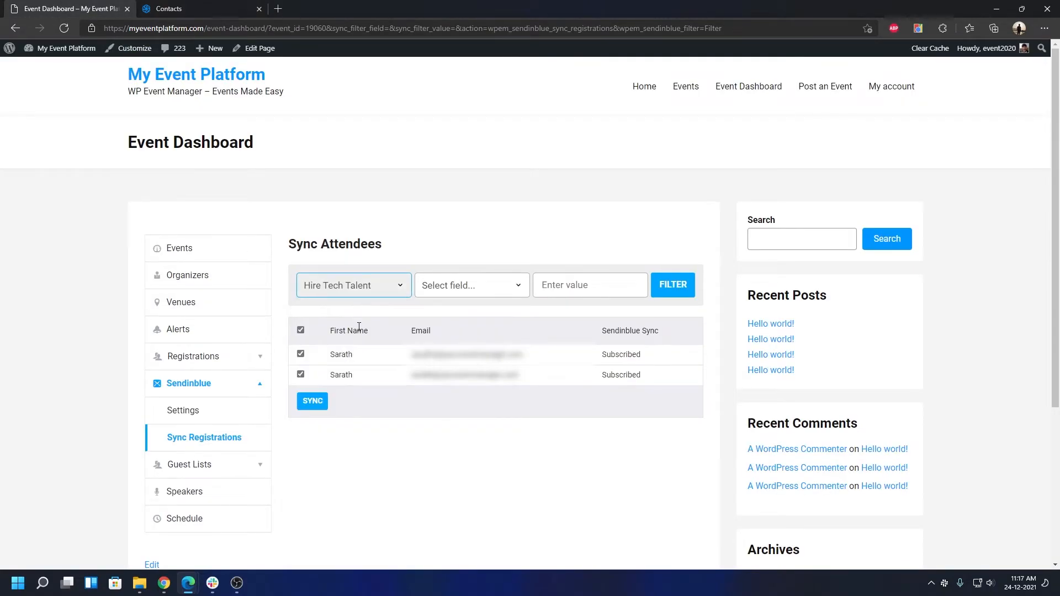
click(669, 288)
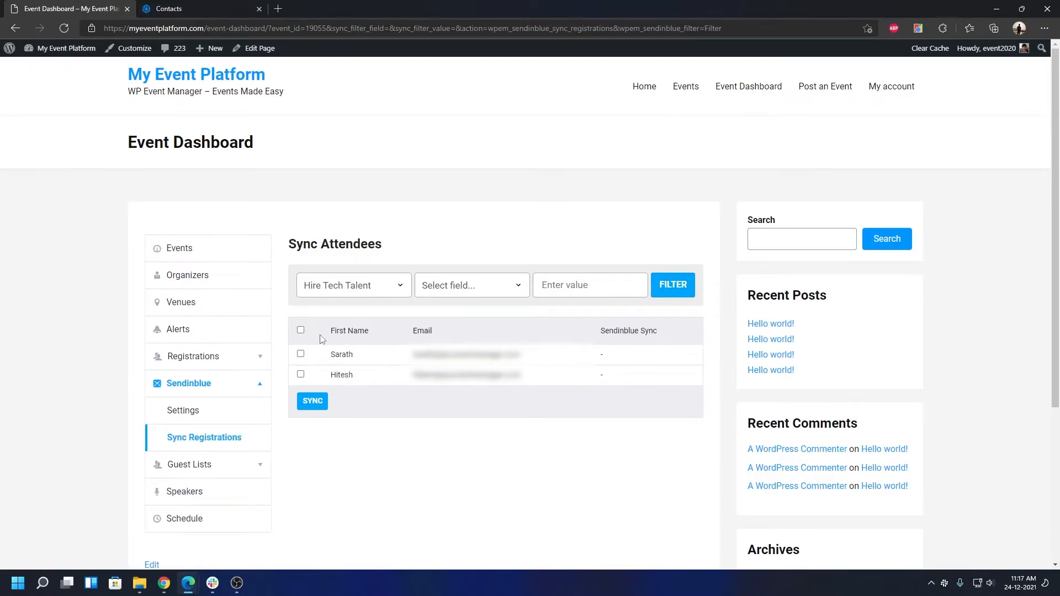
click(318, 405)
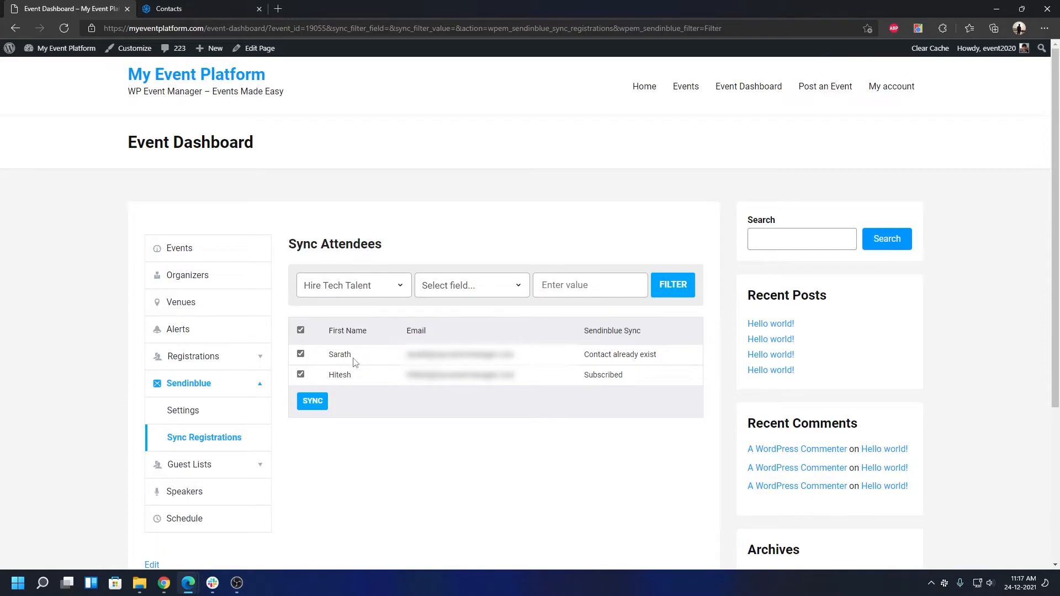
Check the Sendinblue sync status of each Hire Tech Talent attendee in the attendee table.
drag(598, 354, 650, 356)
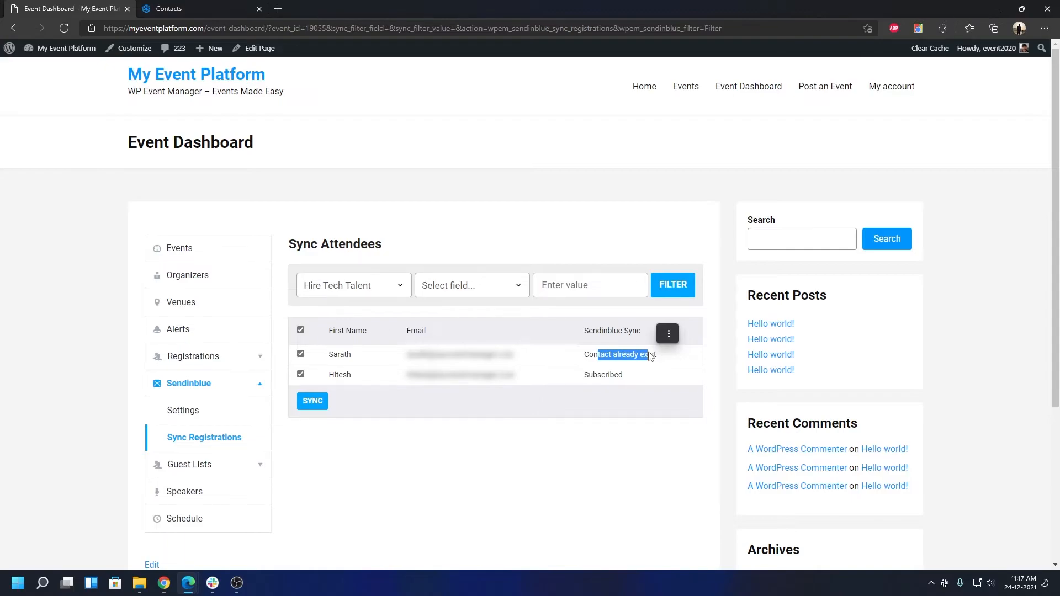
double_click(340, 374)
drag(515, 378, 406, 381)
click(429, 403)
double_click(610, 380)
Switch to Sendinblue and display the contacts in the Event 2 list.
click(216, 8)
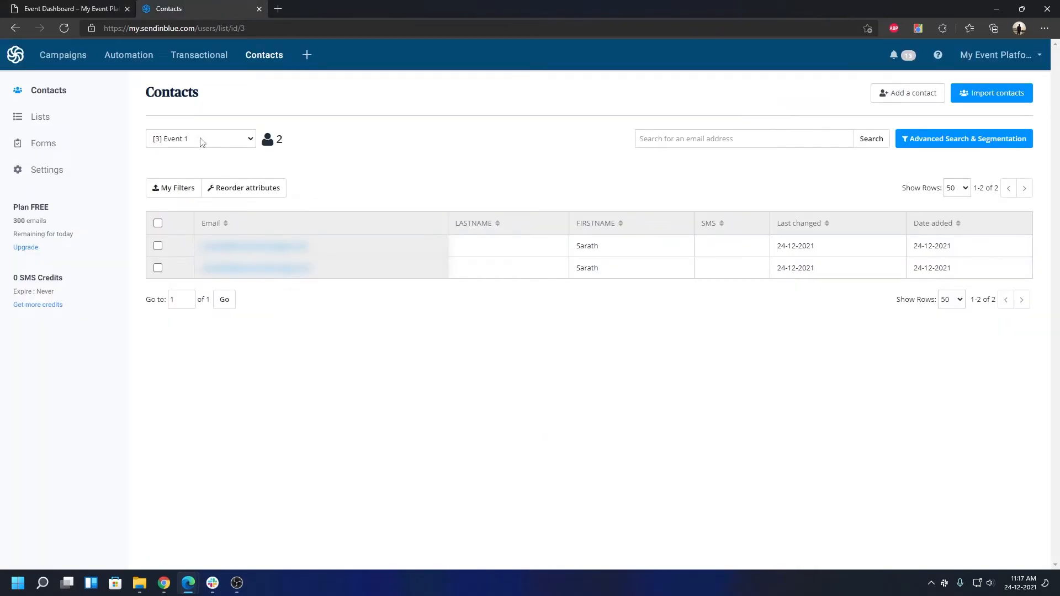
click(202, 142)
click(198, 197)
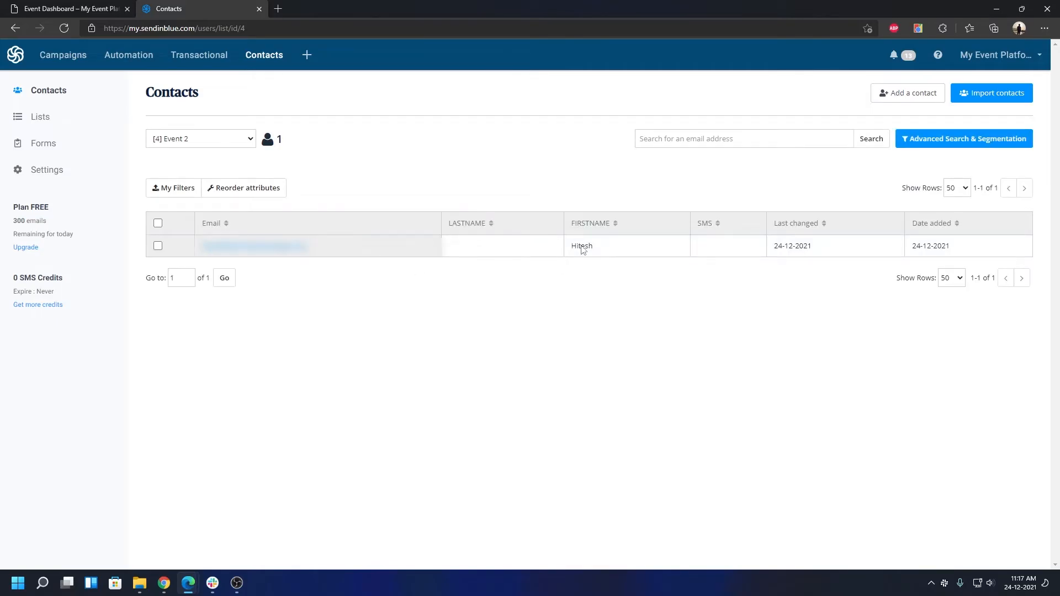
Switch back to the event dashboard, filter the attendees by Tech Job Fair, and sync all of them with Sendinblue.
click(81, 3)
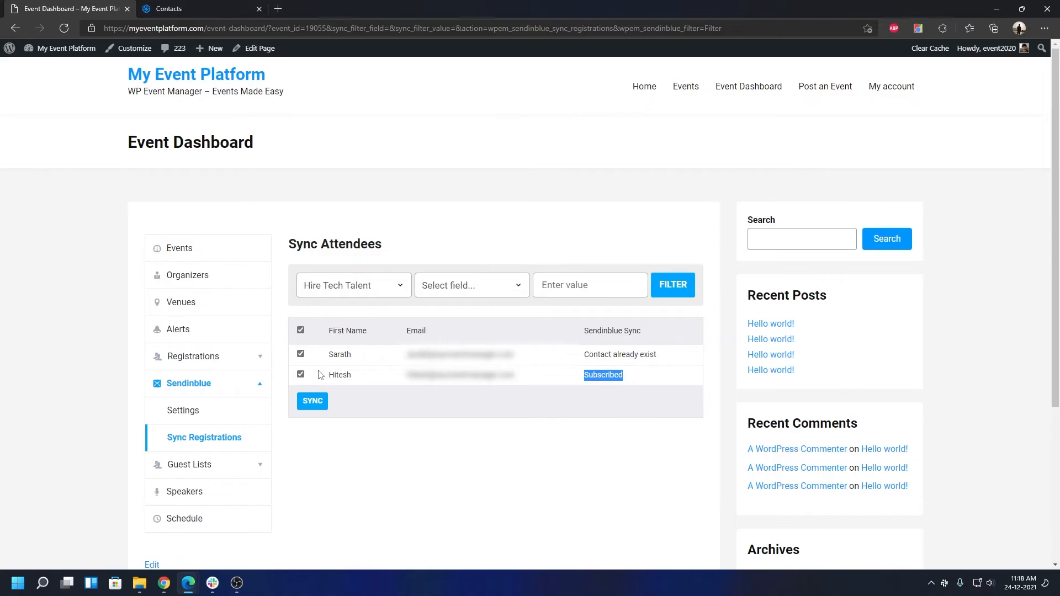
click(344, 292)
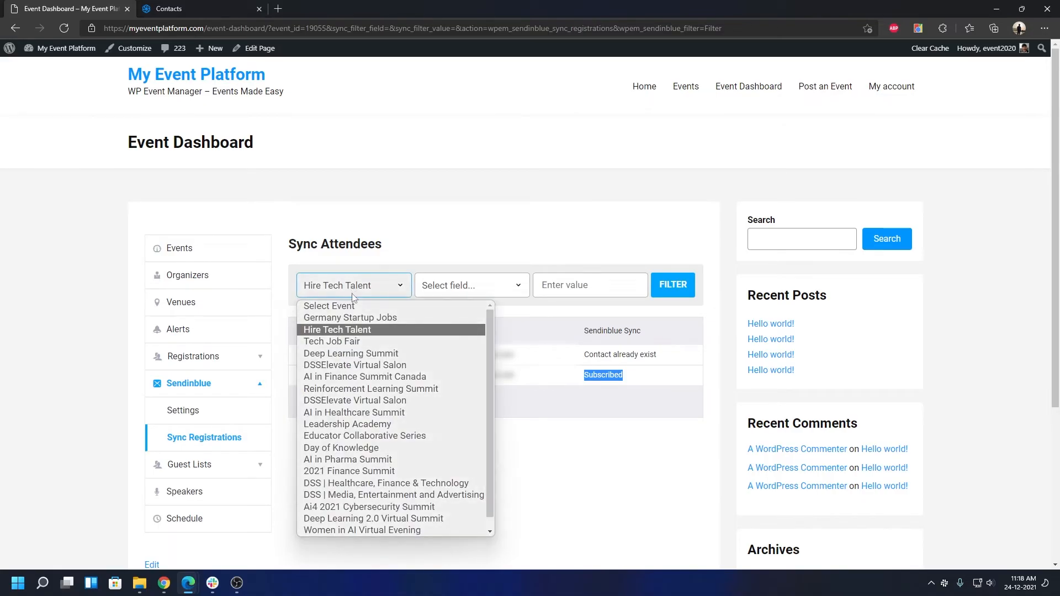
click(353, 343)
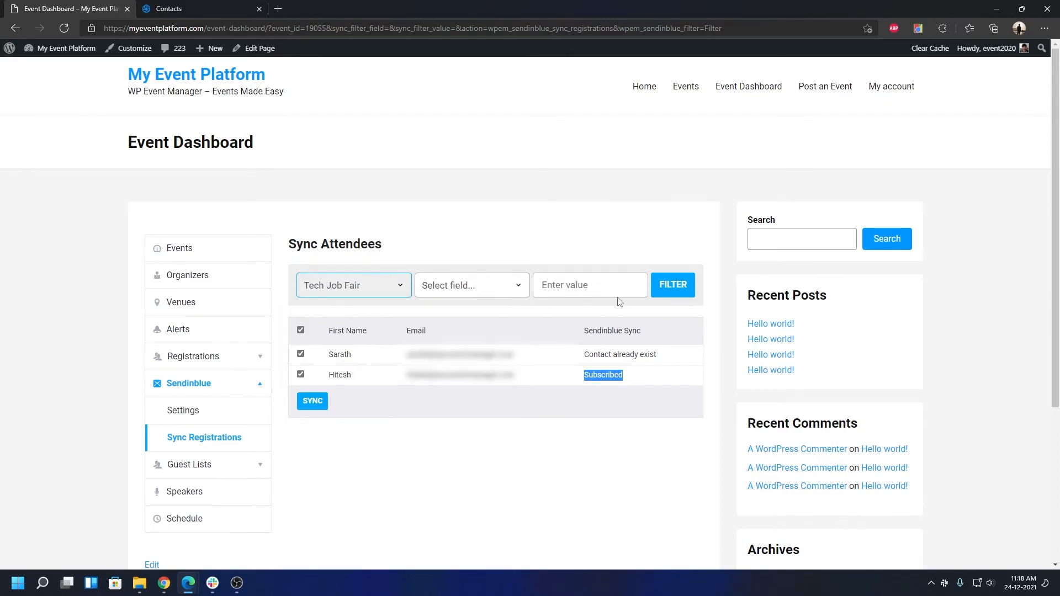
click(685, 290)
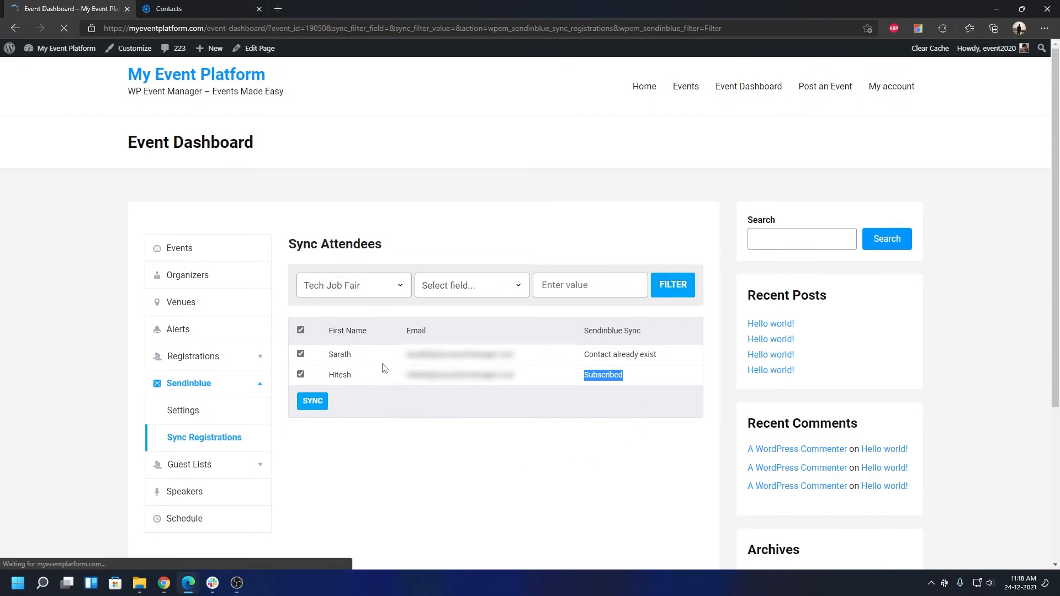
click(301, 331)
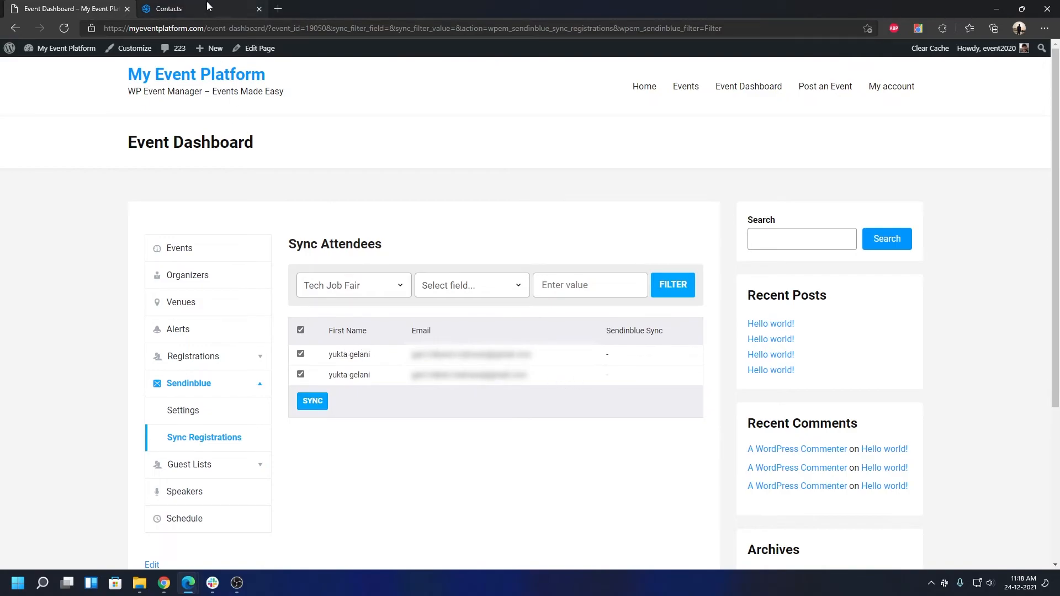
click(324, 407)
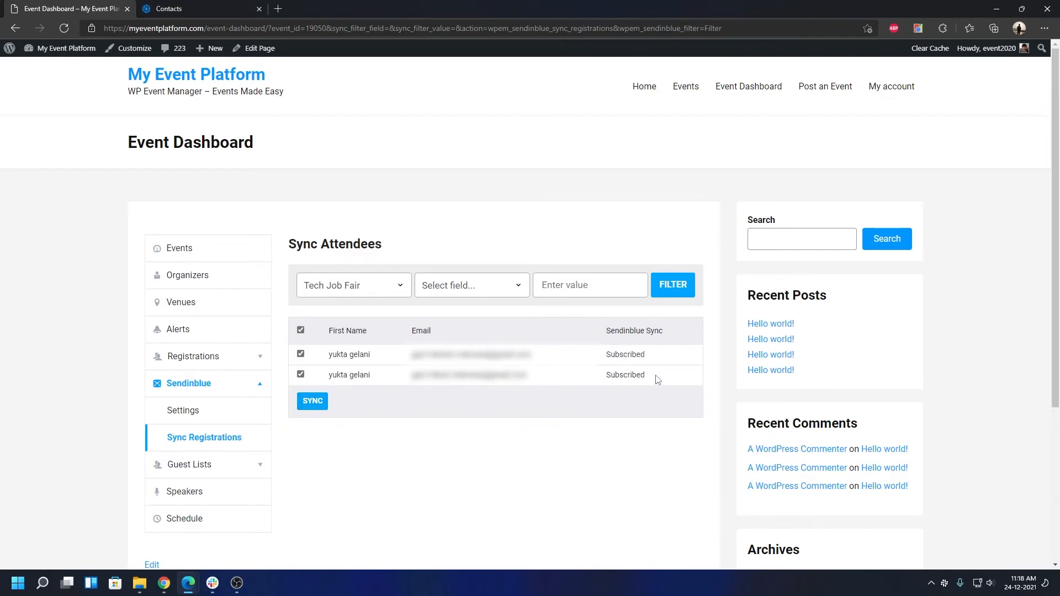
Switch to Sendinblue and examine the synced contacts in the Event 3 list.
click(236, 7)
click(225, 140)
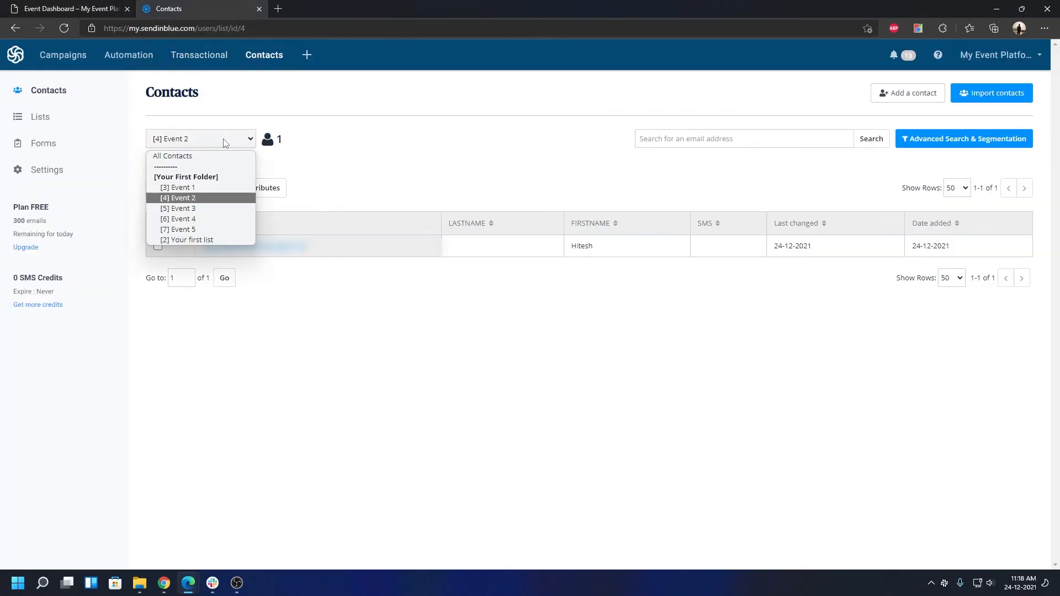
click(202, 213)
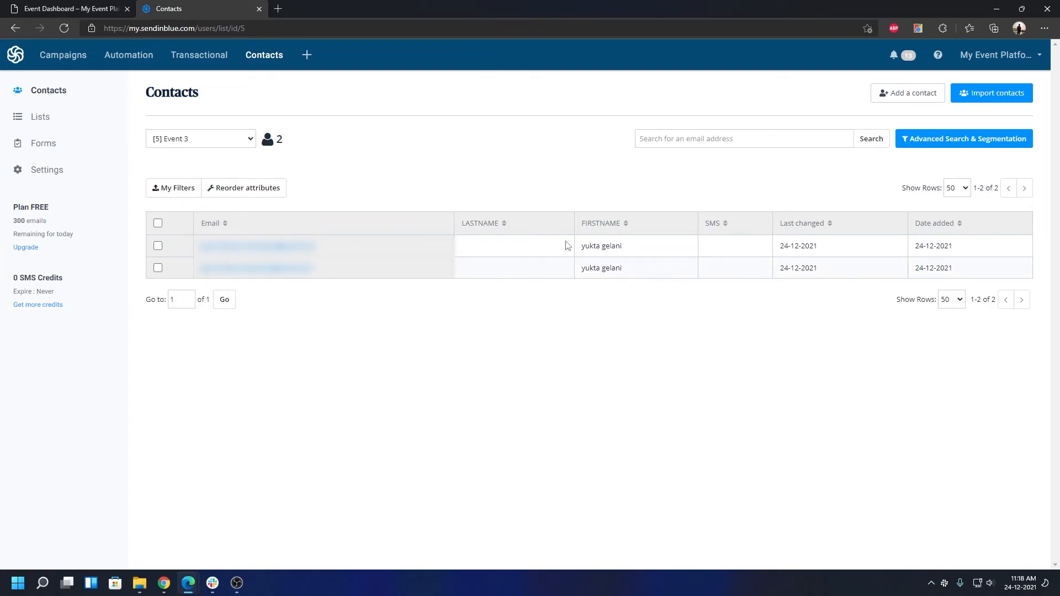
drag(594, 246, 260, 267)
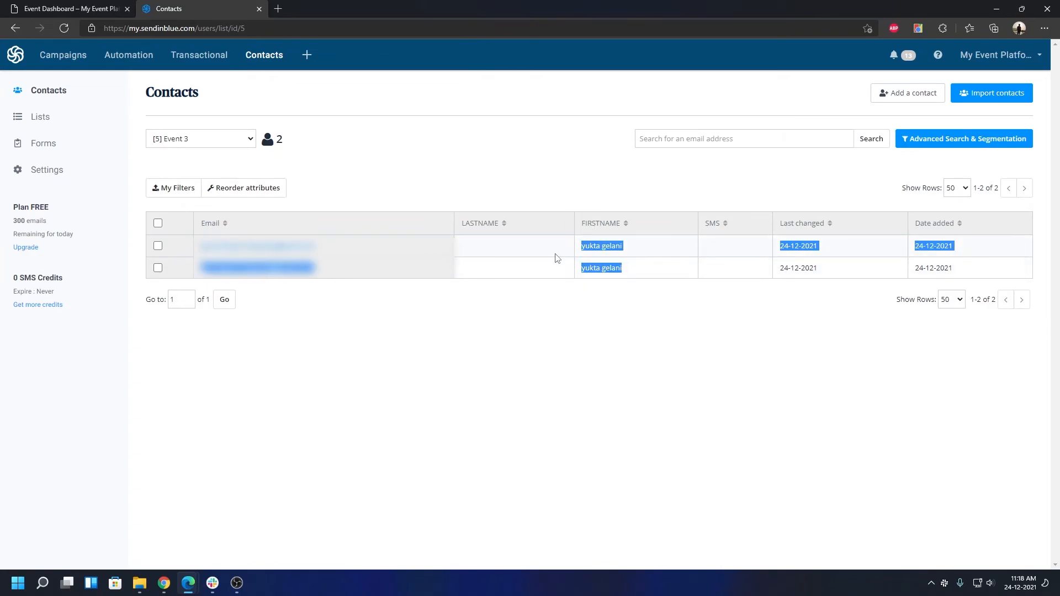
click(525, 271)
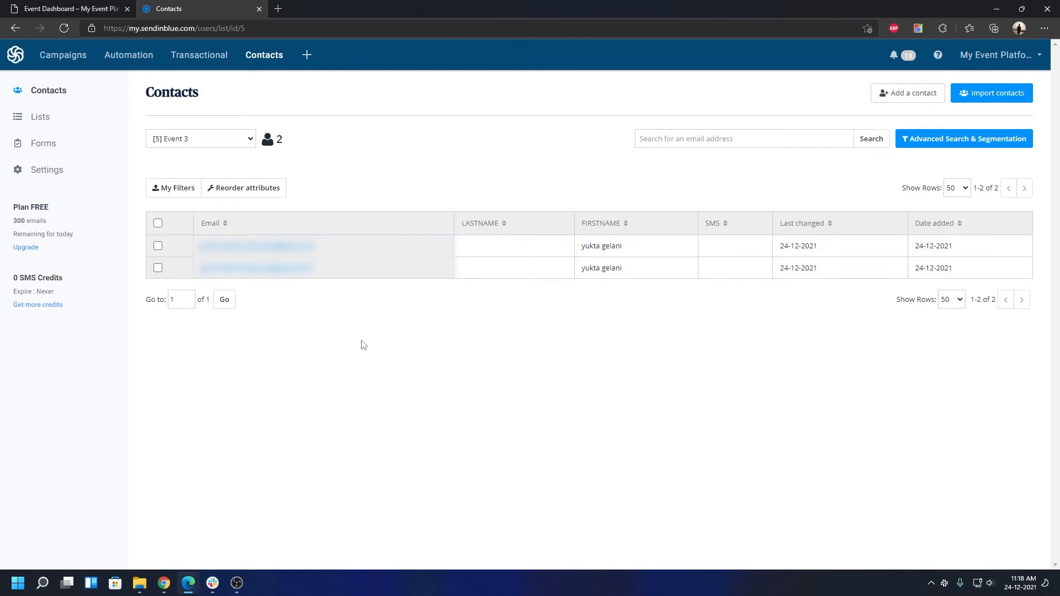
click(66, 9)
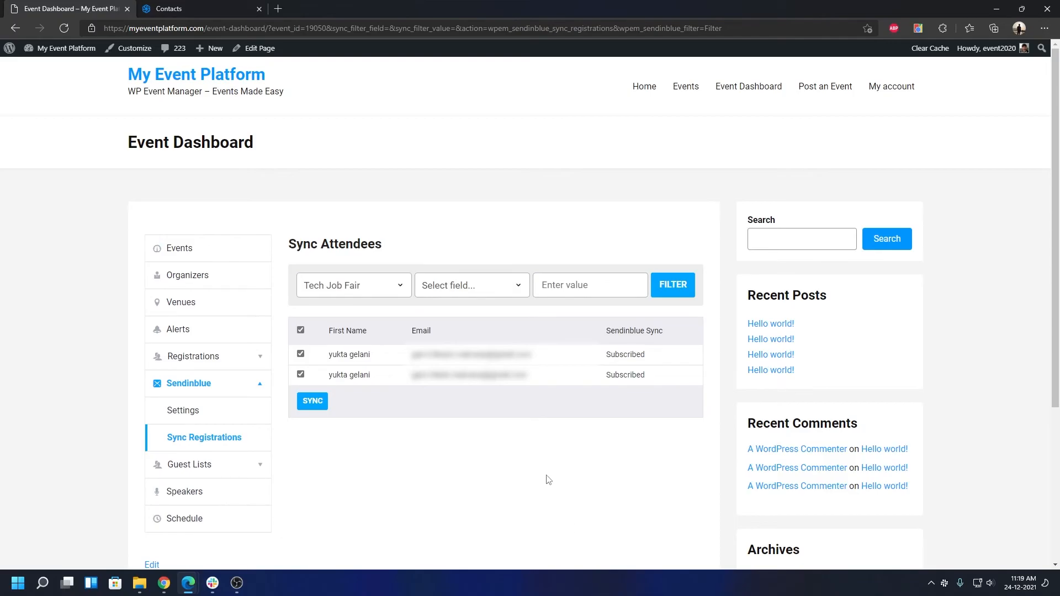
click(237, 7)
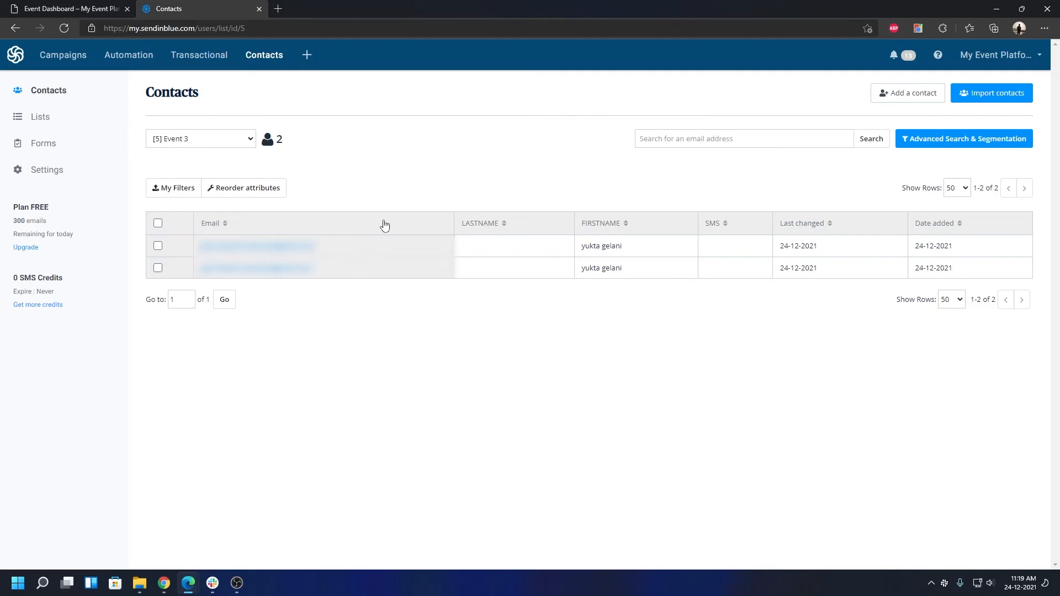
click(61, 7)
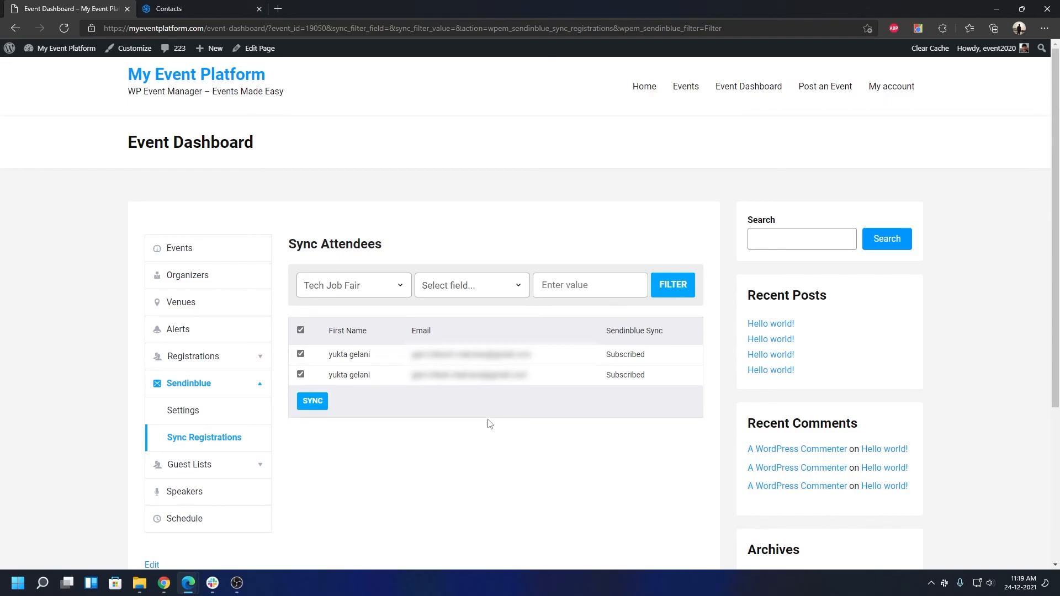
click(367, 286)
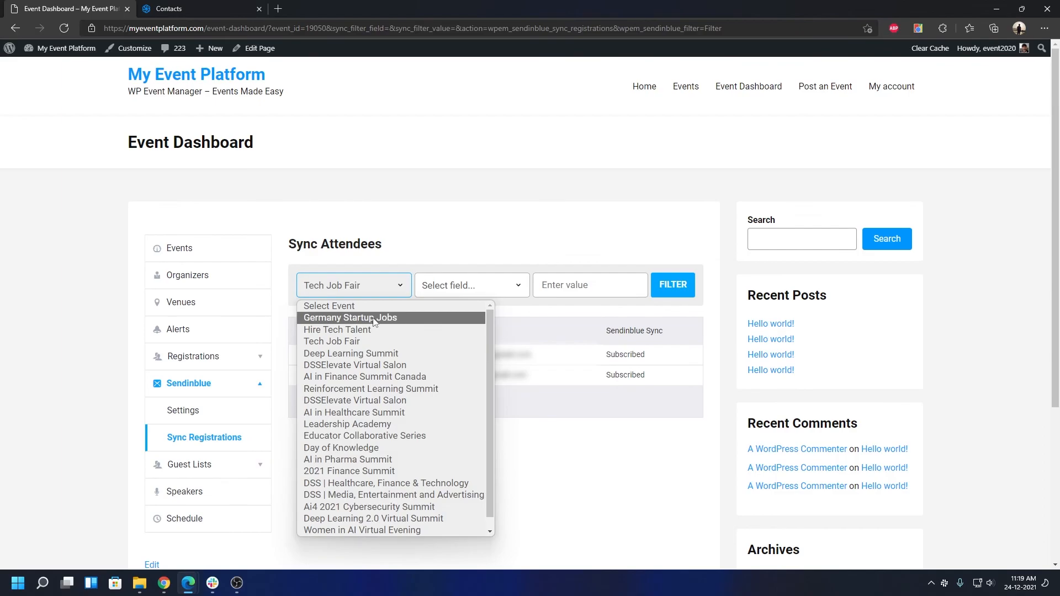
click(218, 6)
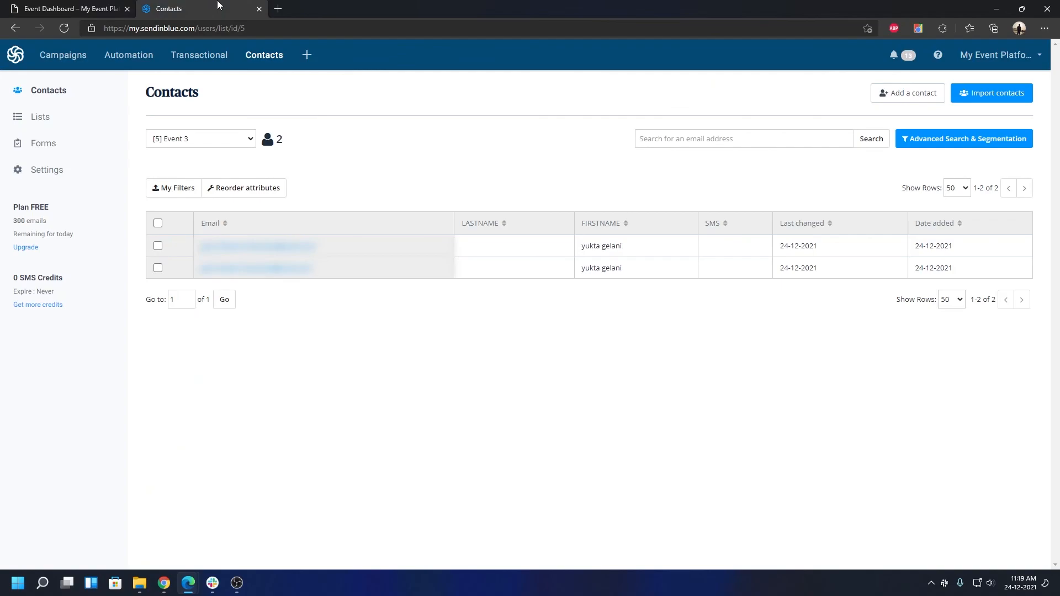